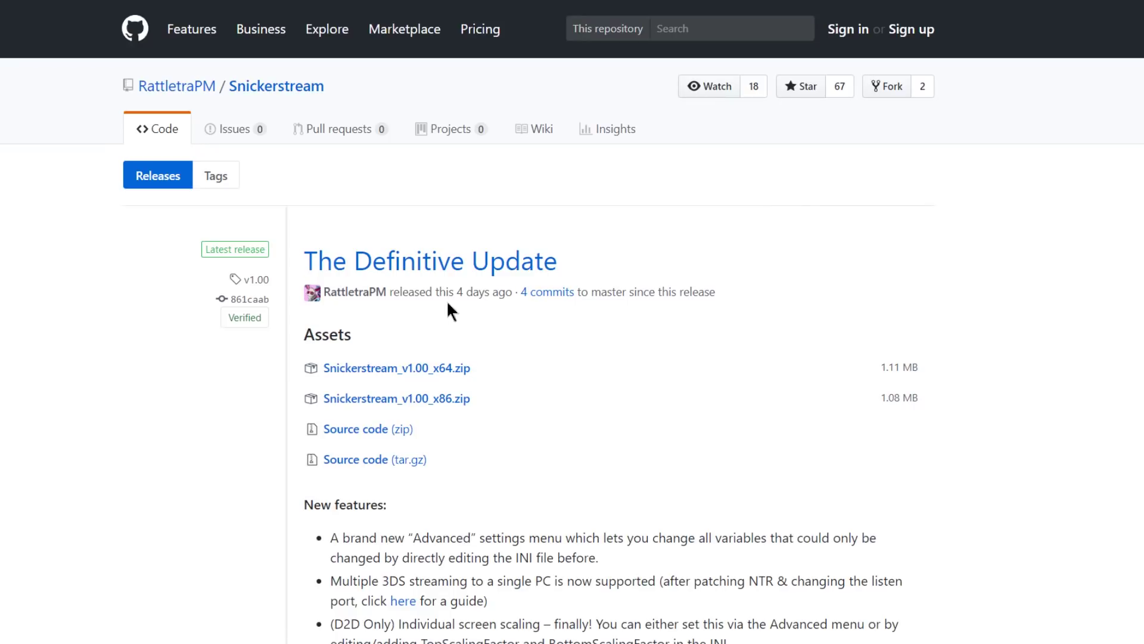
{"action": "left_click_drag", "start_coordinate": [394, 291], "coordinate": [512, 292]}
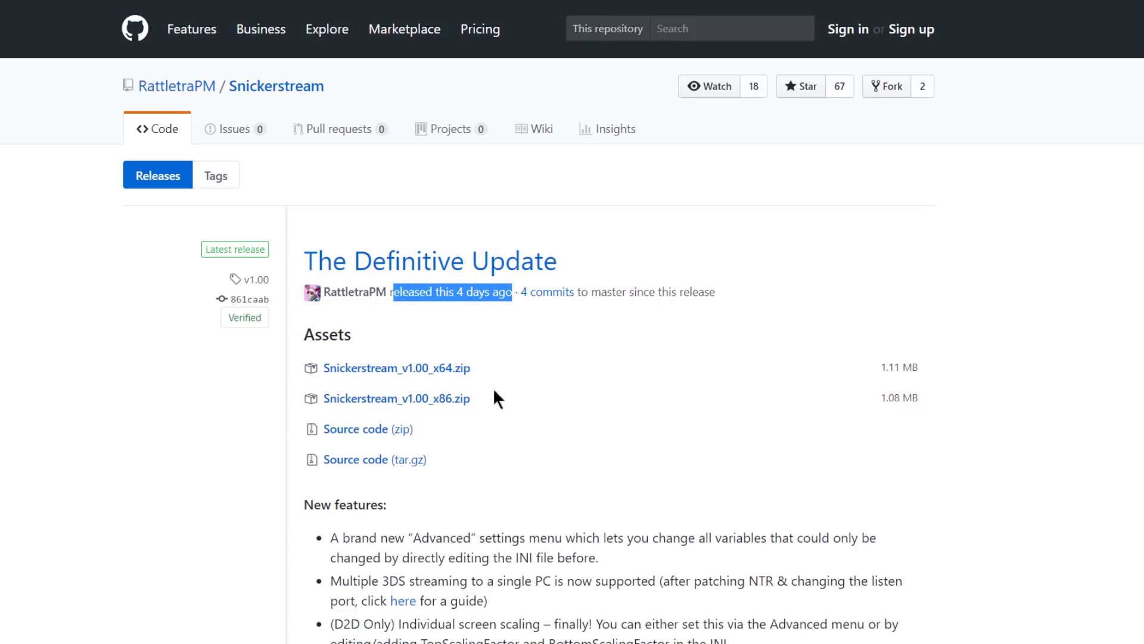
{"action": "left_click", "coordinate": [787, 426]}
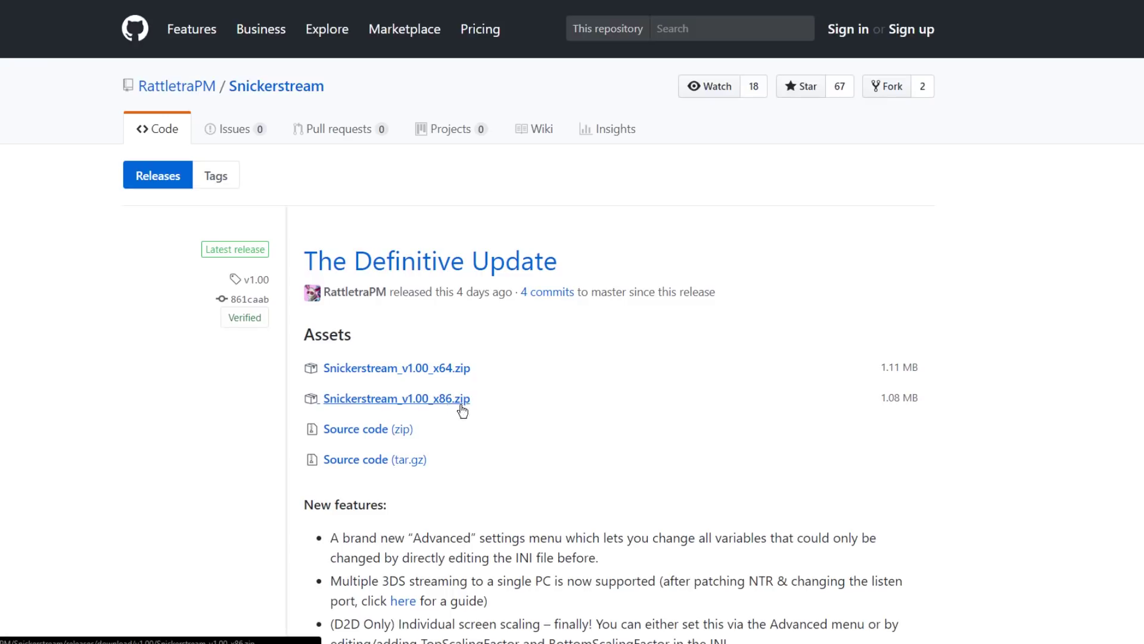
{"action": "scroll", "coordinate": [524, 212], "scroll_direction": "down", "scroll_amount": 5}
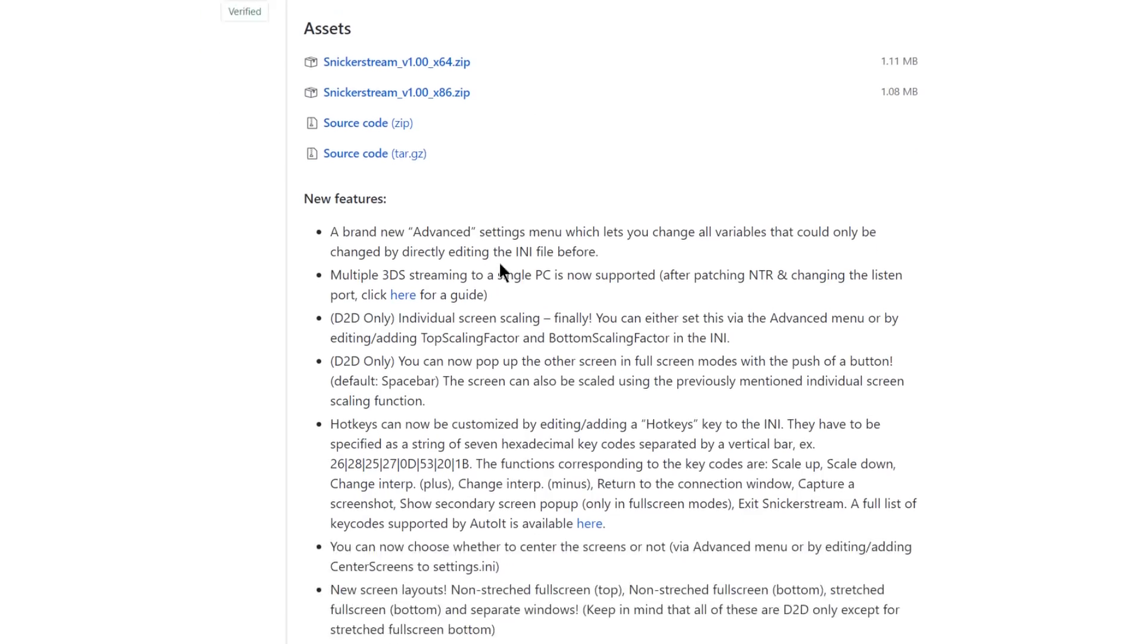
{"action": "left_click_drag", "start_coordinate": [306, 172], "coordinate": [399, 173]}
{"action": "left_click", "coordinate": [416, 166]}
{"action": "scroll", "coordinate": [453, 214], "scroll_direction": "down", "scroll_amount": 1}
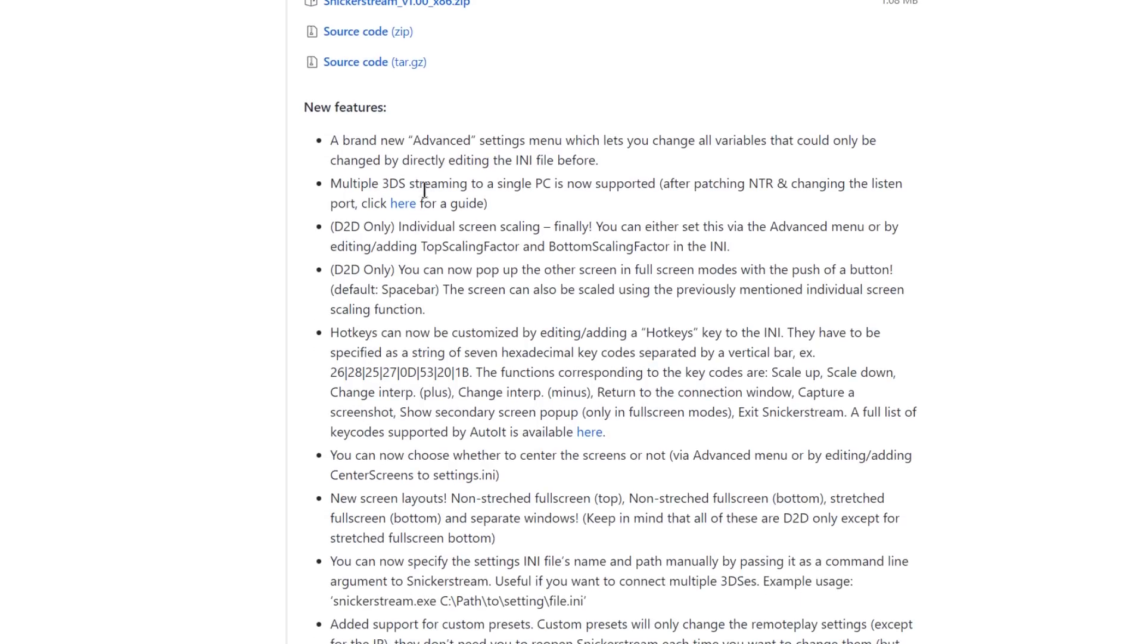
{"action": "left_click_drag", "start_coordinate": [416, 143], "coordinate": [517, 142]}
{"action": "left_click", "coordinate": [585, 141]}
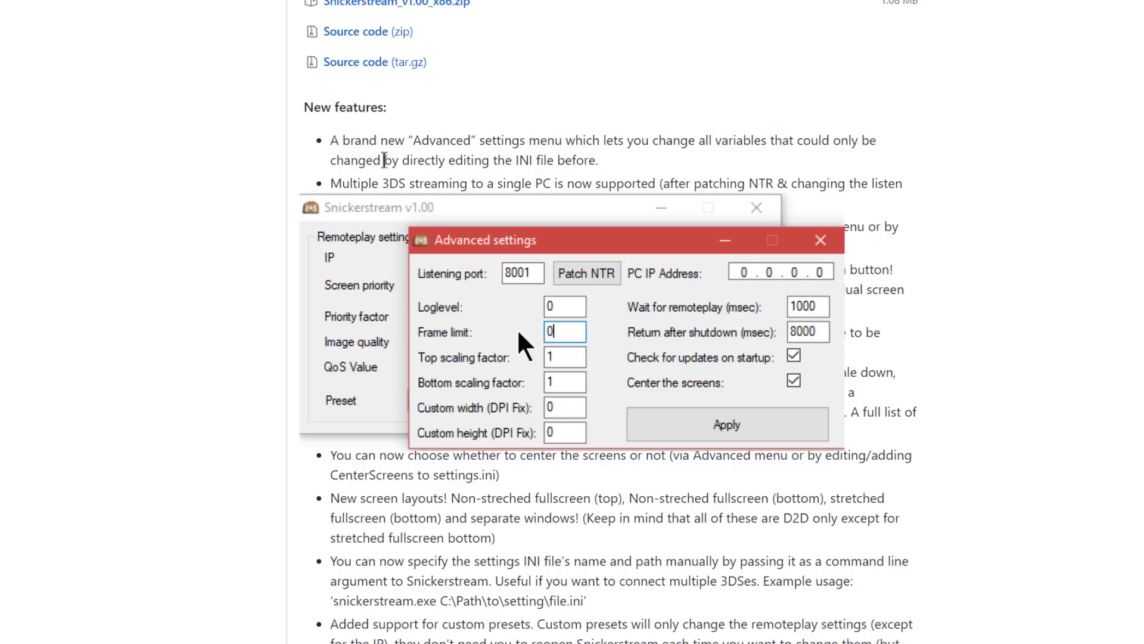
{"action": "left_click_drag", "start_coordinate": [337, 160], "coordinate": [627, 161]}
{"action": "left_click", "coordinate": [627, 161]}
{"action": "left_click", "coordinate": [331, 182]}
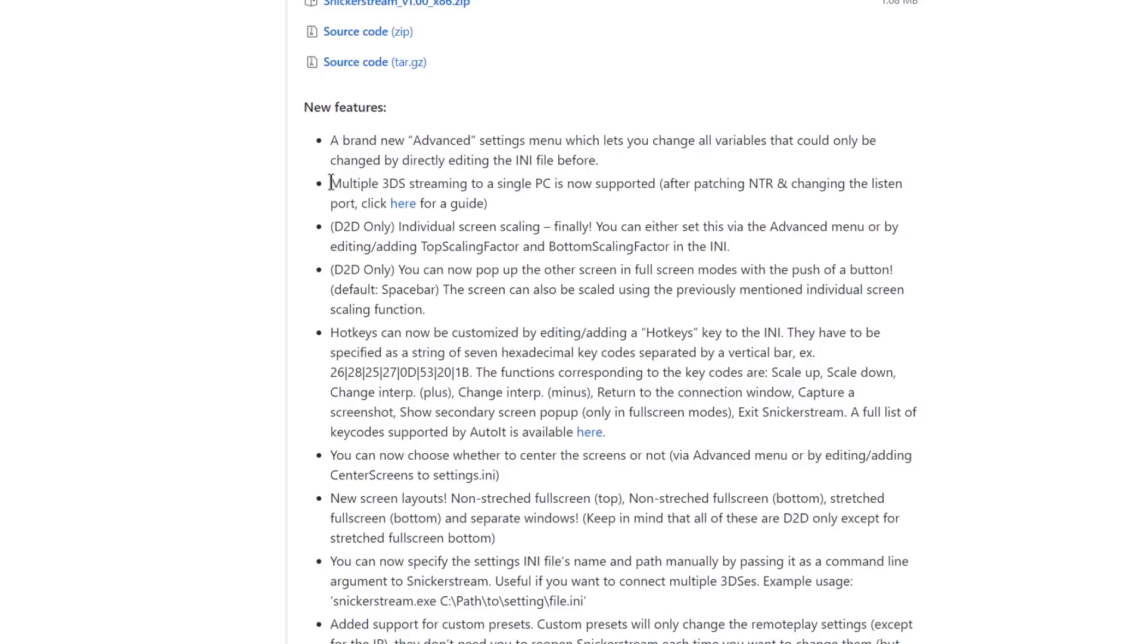
{"action": "left_click_drag", "start_coordinate": [331, 181], "coordinate": [878, 185]}
{"action": "left_click", "coordinate": [626, 214]}
{"action": "left_click_drag", "start_coordinate": [694, 182], "coordinate": [773, 182]}
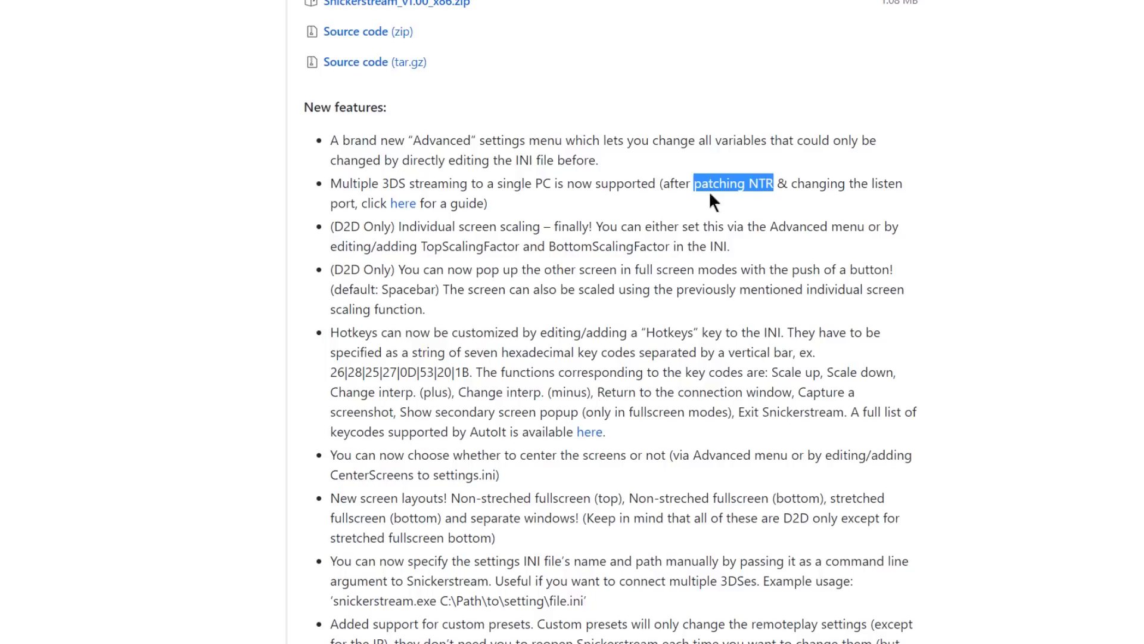
{"action": "left_click_drag", "start_coordinate": [330, 227], "coordinate": [391, 228]}
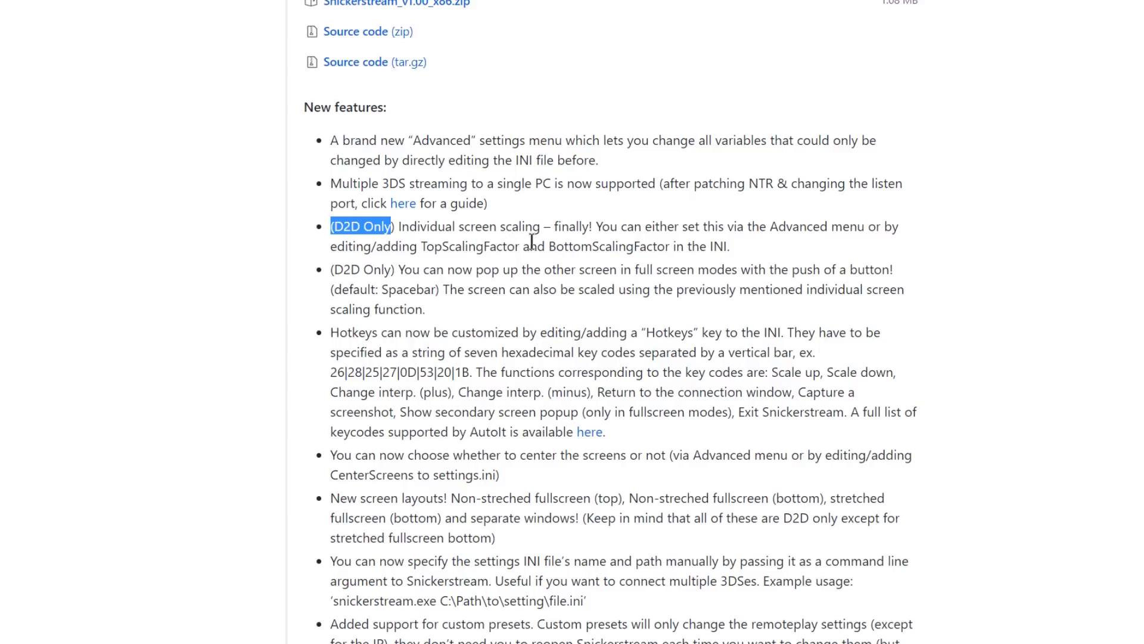
{"action": "left_click_drag", "start_coordinate": [398, 270], "coordinate": [874, 271]}
{"action": "left_click_drag", "start_coordinate": [331, 332], "coordinate": [605, 332]}
{"action": "left_click_drag", "start_coordinate": [501, 352], "coordinate": [640, 352]}
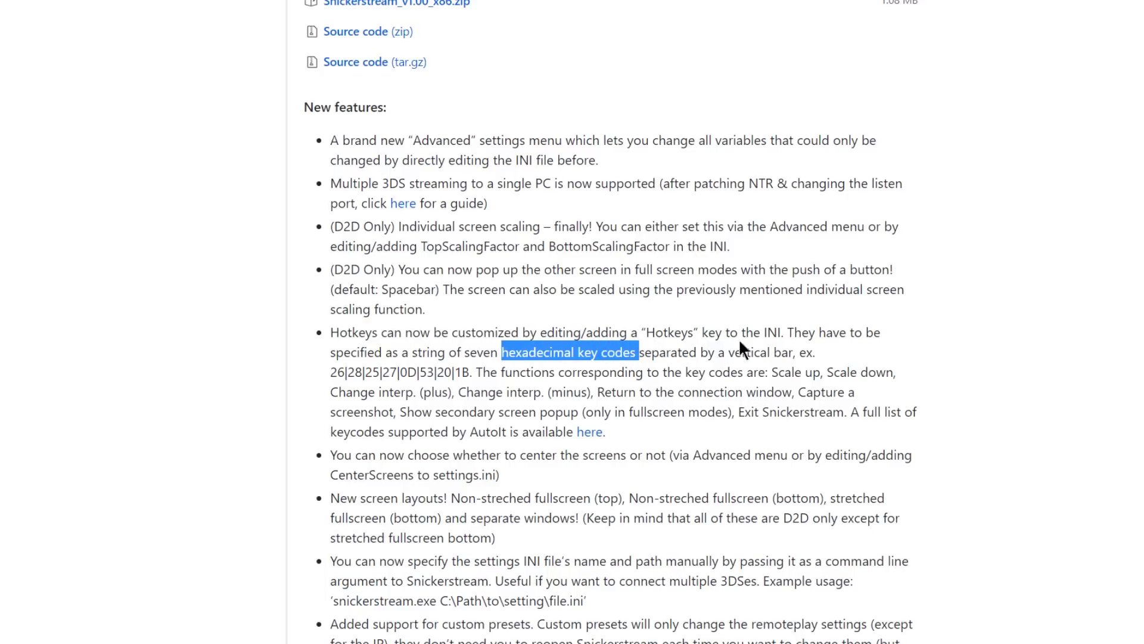
{"action": "left_click_drag", "start_coordinate": [760, 333], "coordinate": [784, 332]}
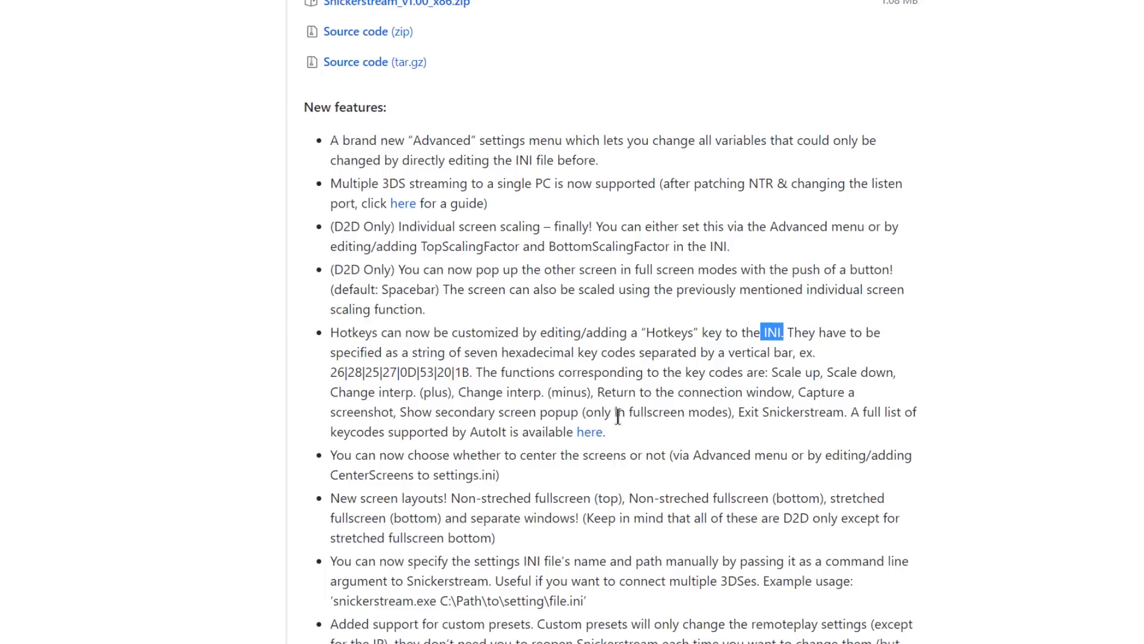
{"action": "left_click_drag", "start_coordinate": [598, 392], "coordinate": [849, 393]}
{"action": "left_click_drag", "start_coordinate": [772, 372], "coordinate": [894, 371]}
{"action": "left_click", "coordinate": [463, 409]}
{"action": "scroll", "coordinate": [330, 363], "scroll_direction": "down", "scroll_amount": 2}
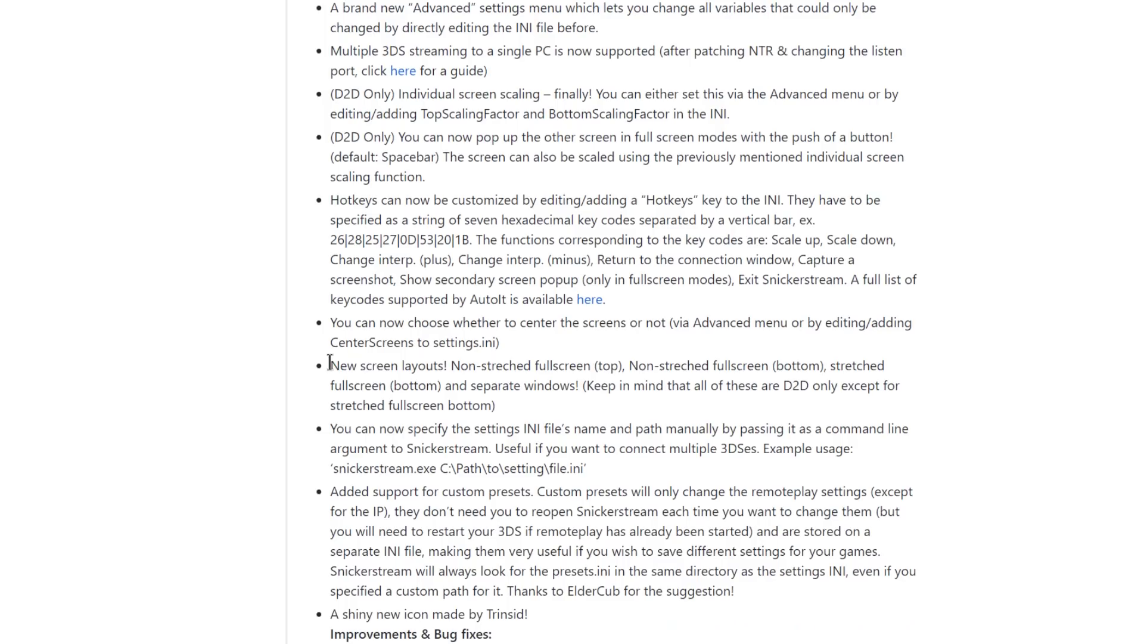
{"action": "left_click_drag", "start_coordinate": [330, 366], "coordinate": [604, 365]}
{"action": "left_click", "coordinate": [504, 397]}
{"action": "left_click_drag", "start_coordinate": [475, 386], "coordinate": [576, 384]}
{"action": "left_click", "coordinate": [602, 406]}
{"action": "scroll", "coordinate": [602, 407], "scroll_direction": "down", "scroll_amount": 2}
{"action": "left_click_drag", "start_coordinate": [330, 358], "coordinate": [537, 362]}
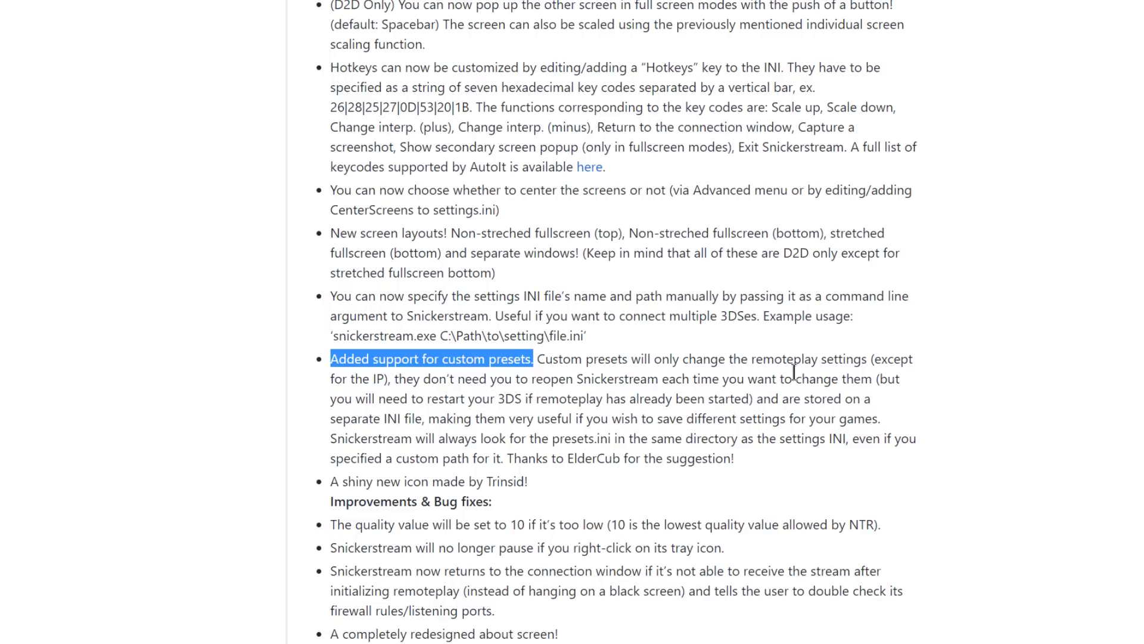
{"action": "left_click_drag", "start_coordinate": [875, 359], "coordinate": [754, 405]}
{"action": "scroll", "coordinate": [753, 406], "scroll_direction": "down", "scroll_amount": 2}
{"action": "left_click_drag", "start_coordinate": [506, 325], "coordinate": [738, 326]}
{"action": "left_click_drag", "start_coordinate": [484, 348], "coordinate": [529, 348]}
{"action": "left_click_drag", "start_coordinate": [346, 349], "coordinate": [477, 350]}
{"action": "left_click", "coordinate": [521, 358]}
{"action": "scroll", "coordinate": [535, 386], "scroll_direction": "down", "scroll_amount": 1}
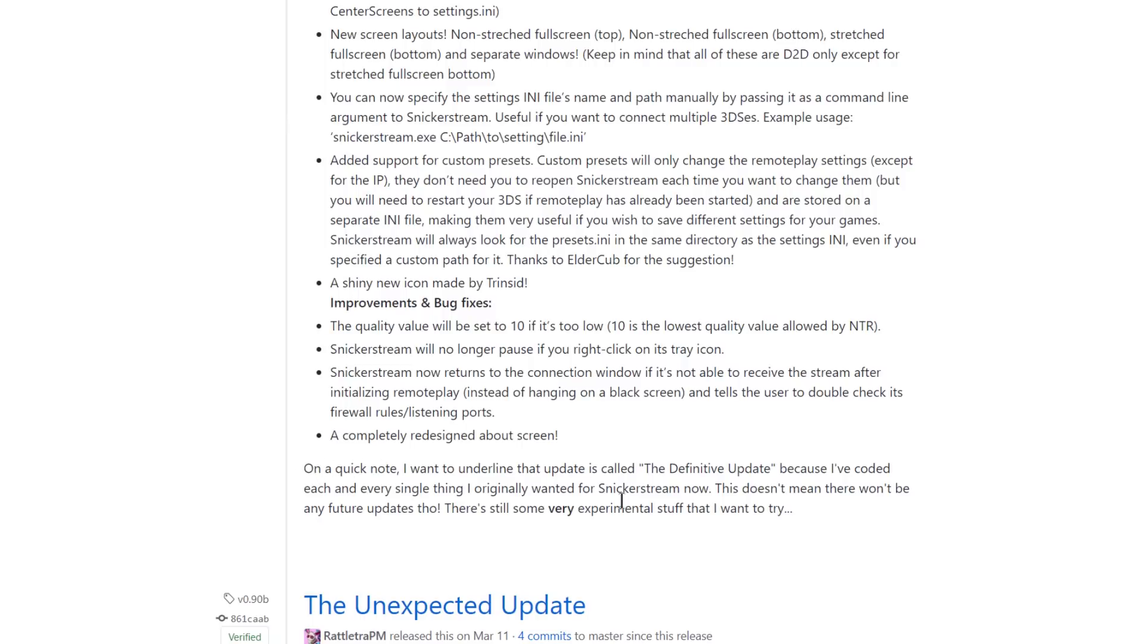
{"action": "left_click_drag", "start_coordinate": [643, 468], "coordinate": [765, 469]}
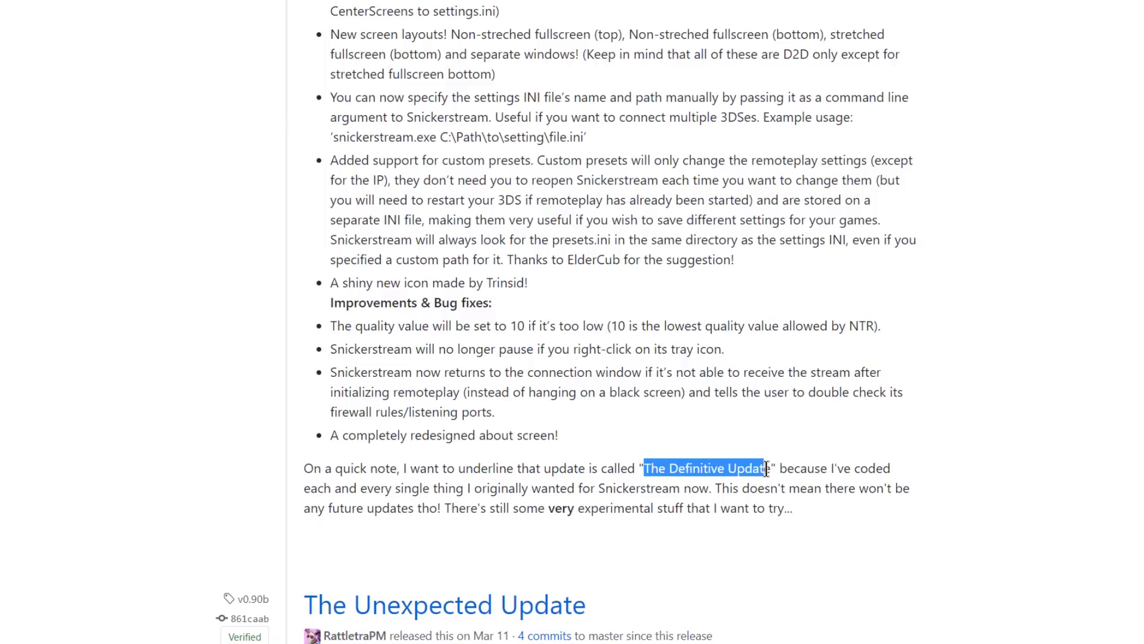
{"action": "left_click_drag", "start_coordinate": [718, 488], "coordinate": [905, 493]}
{"action": "left_click_drag", "start_coordinate": [311, 508], "coordinate": [788, 508]}
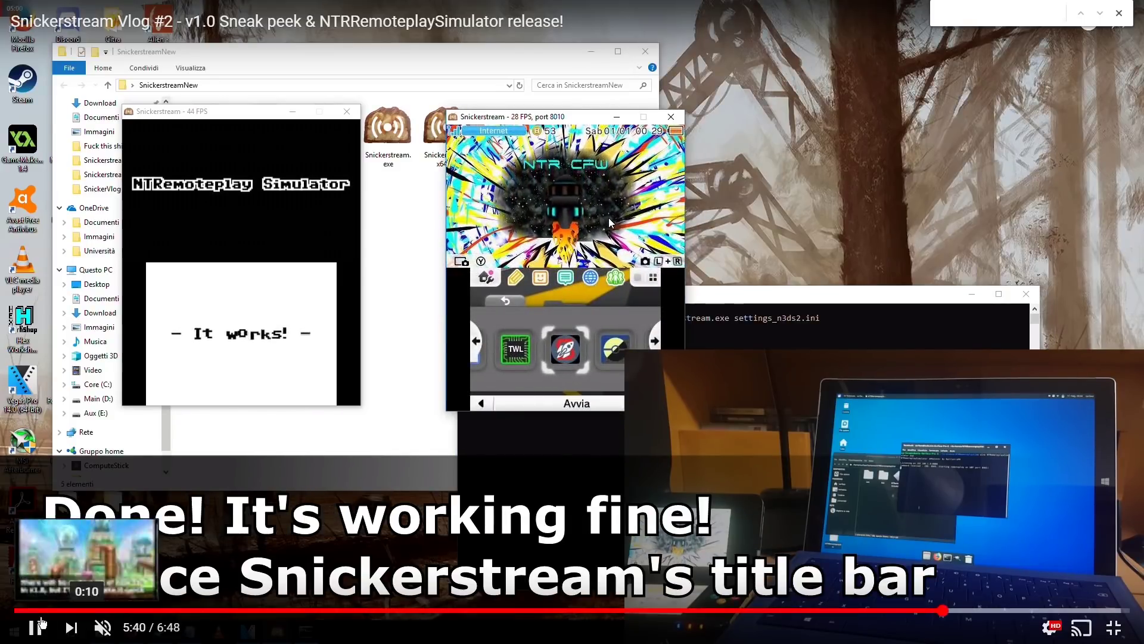
Step: Play the vlog to 5:55 and hold on three New 3DSes streaming side by side
{"action": "left_click", "coordinate": [559, 125]}
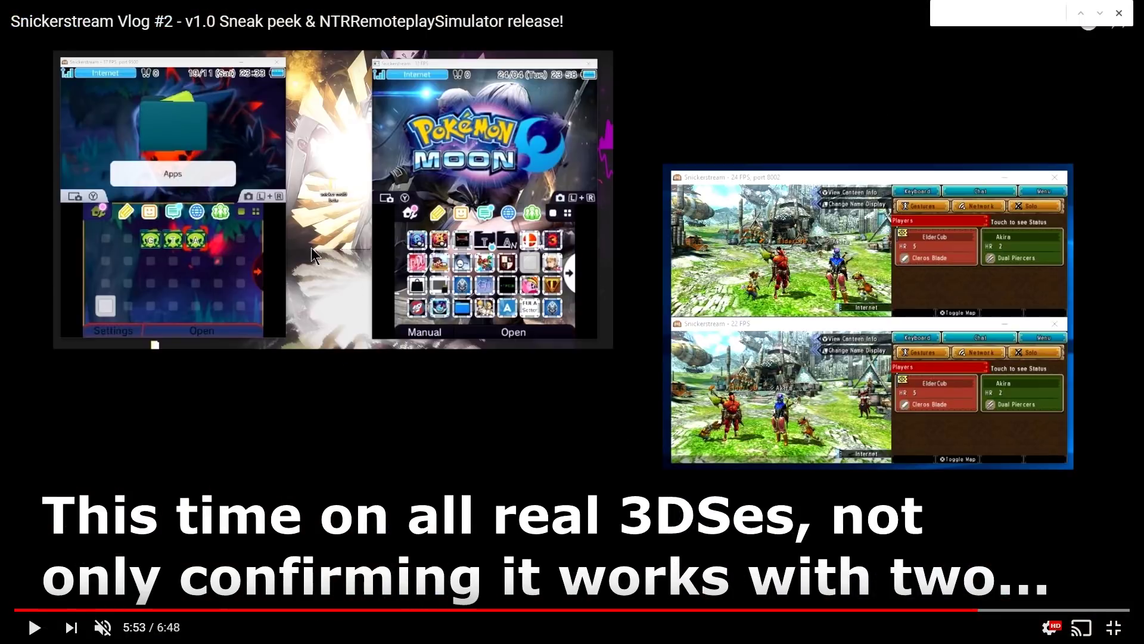
{"action": "left_click", "coordinate": [562, 408]}
{"action": "left_click", "coordinate": [846, 389]}
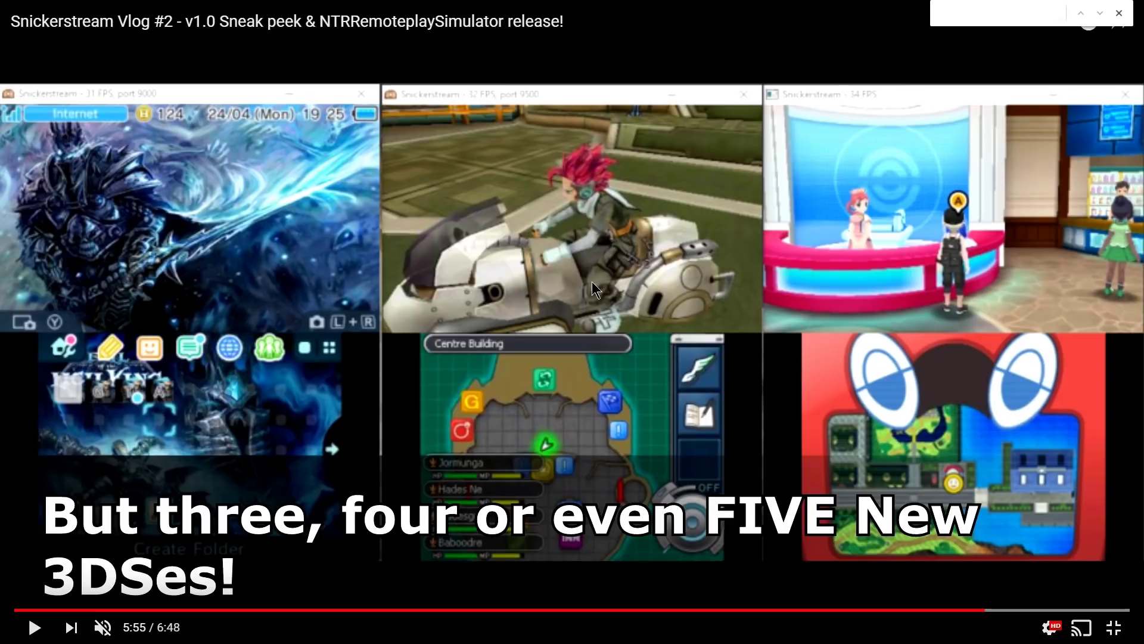